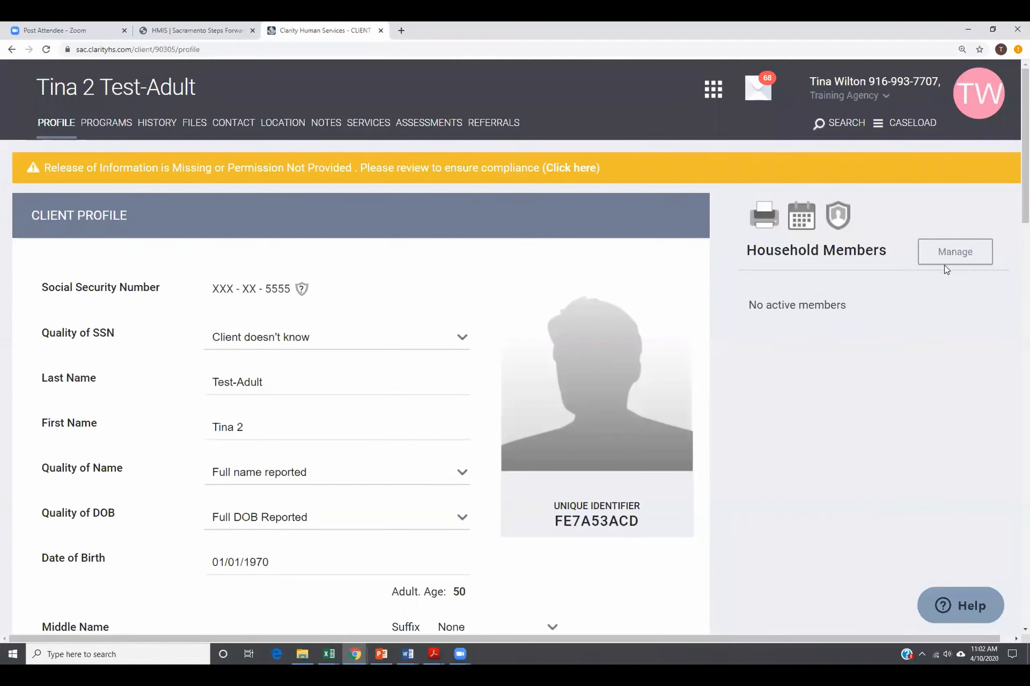
# Open Household Management from the adult client's profile.
pyautogui.click(957, 255)
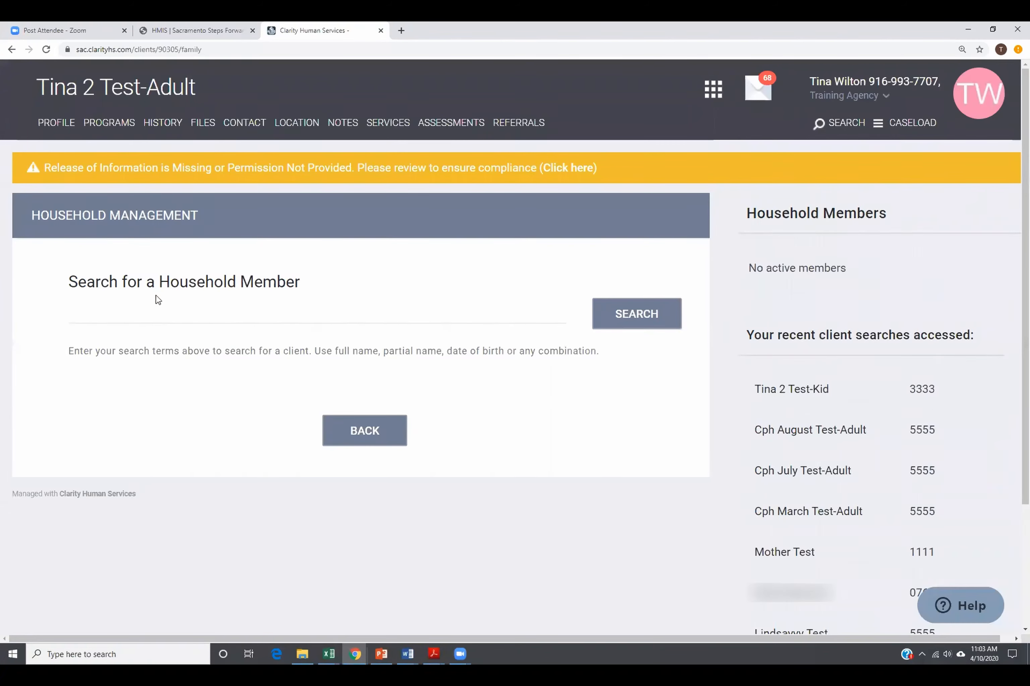
# Search household members by the test client name and review the two matching clients.
pyautogui.click(169, 309)
pyautogui.write('ti')
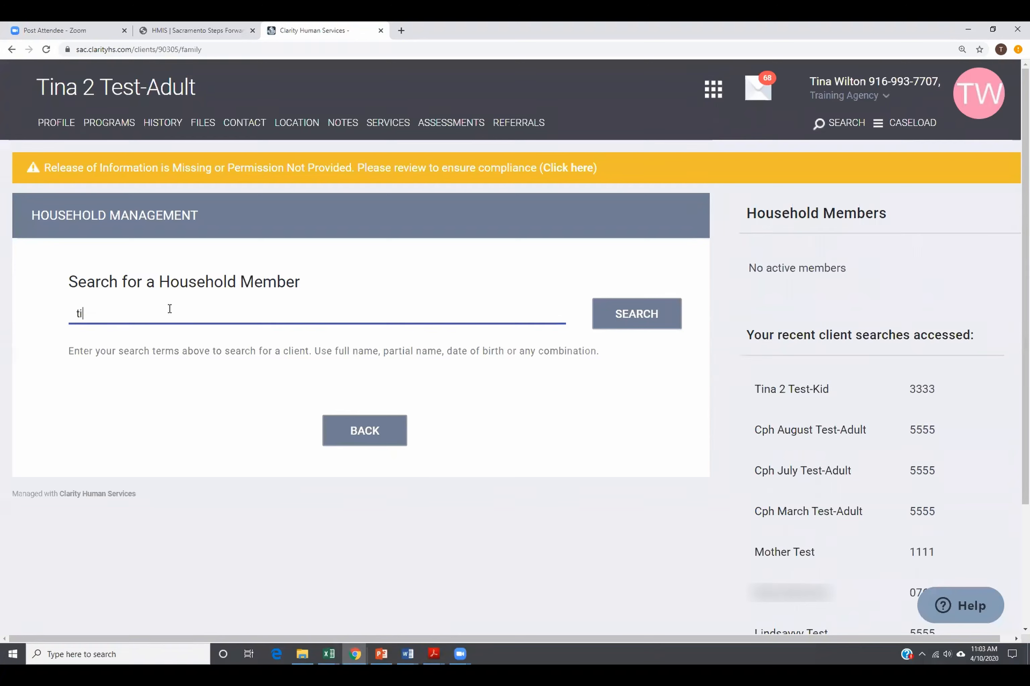
pyautogui.write('na test')
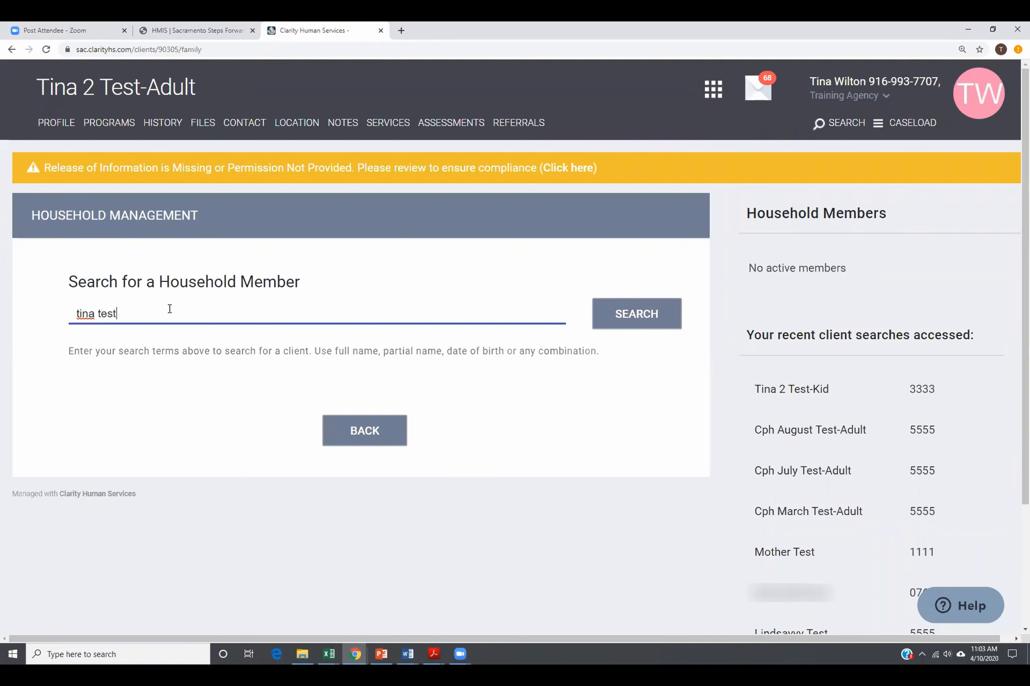
pyautogui.press('Return')
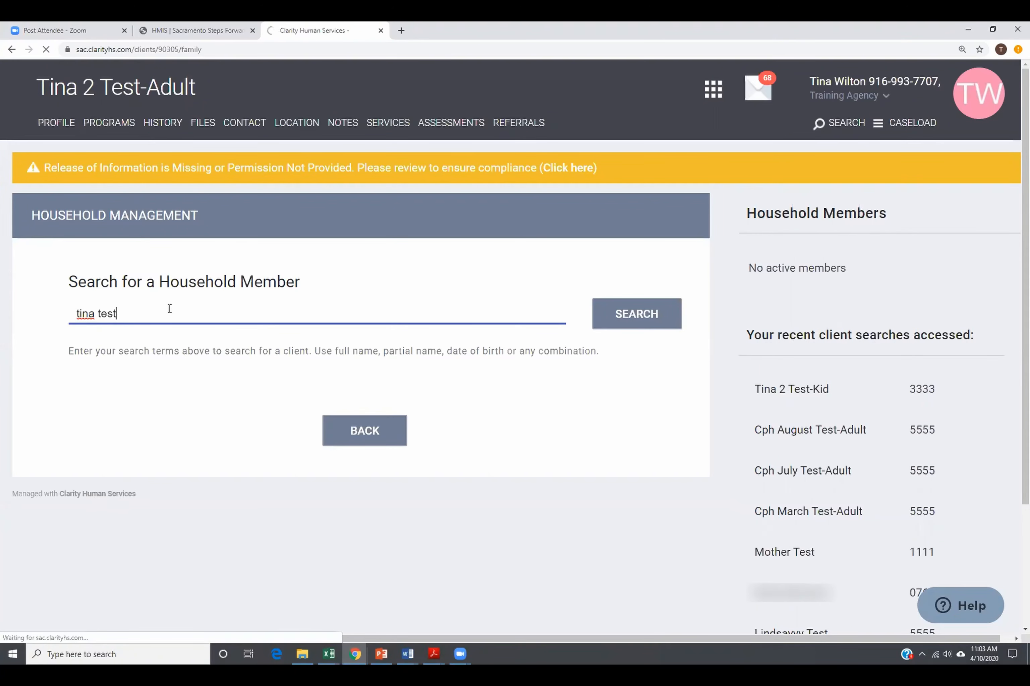
pyautogui.click(648, 326)
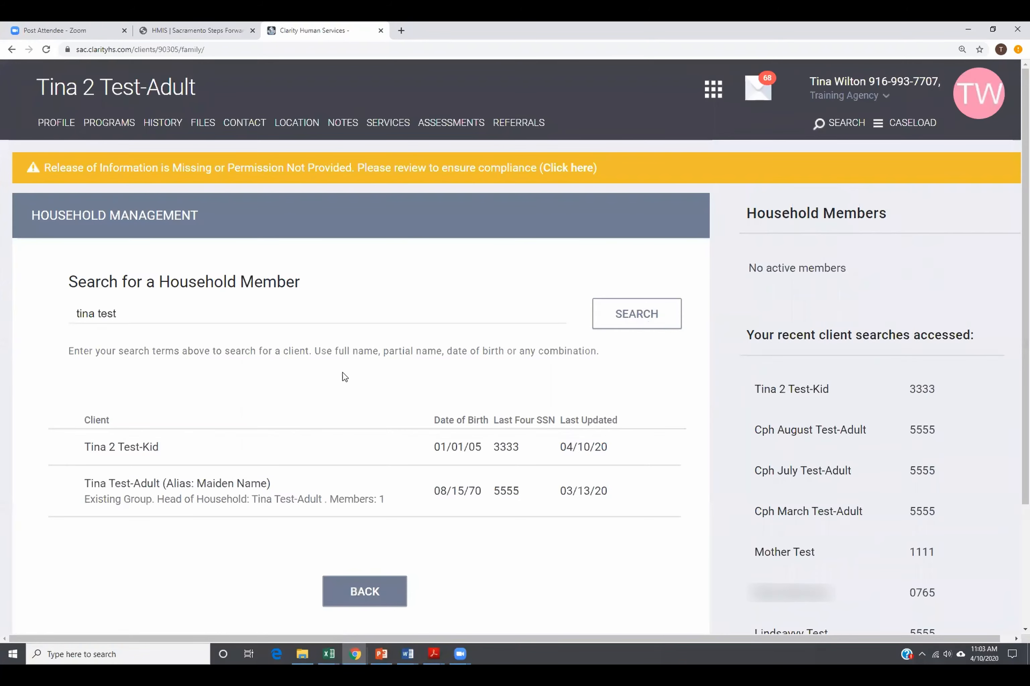
pyautogui.moveTo(206, 436)
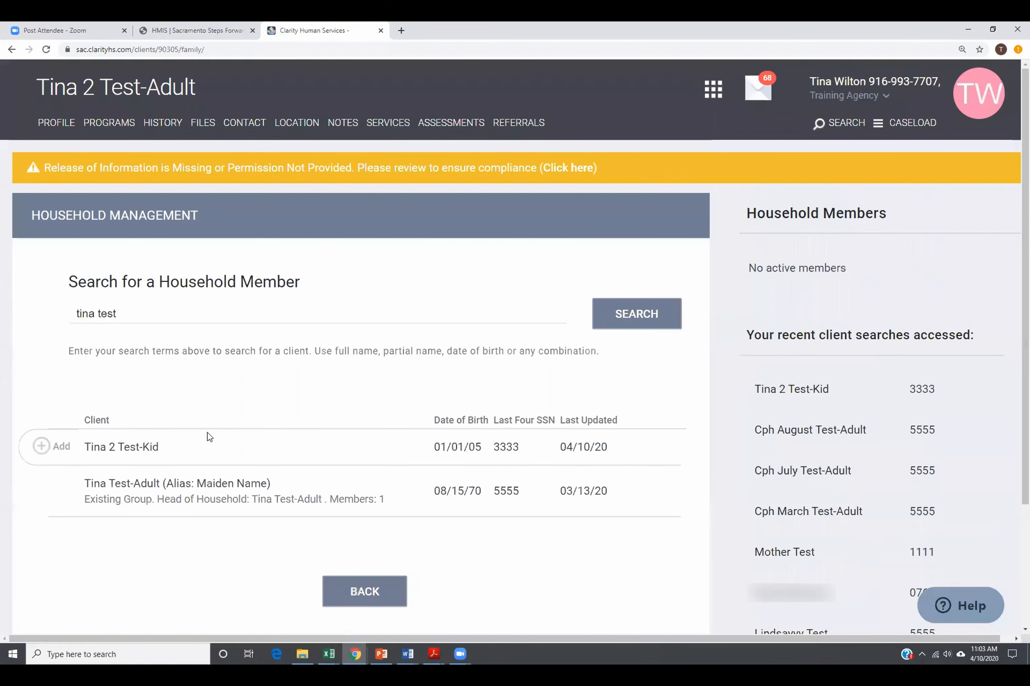
pyautogui.moveTo(193, 510)
pyautogui.moveTo(60, 453)
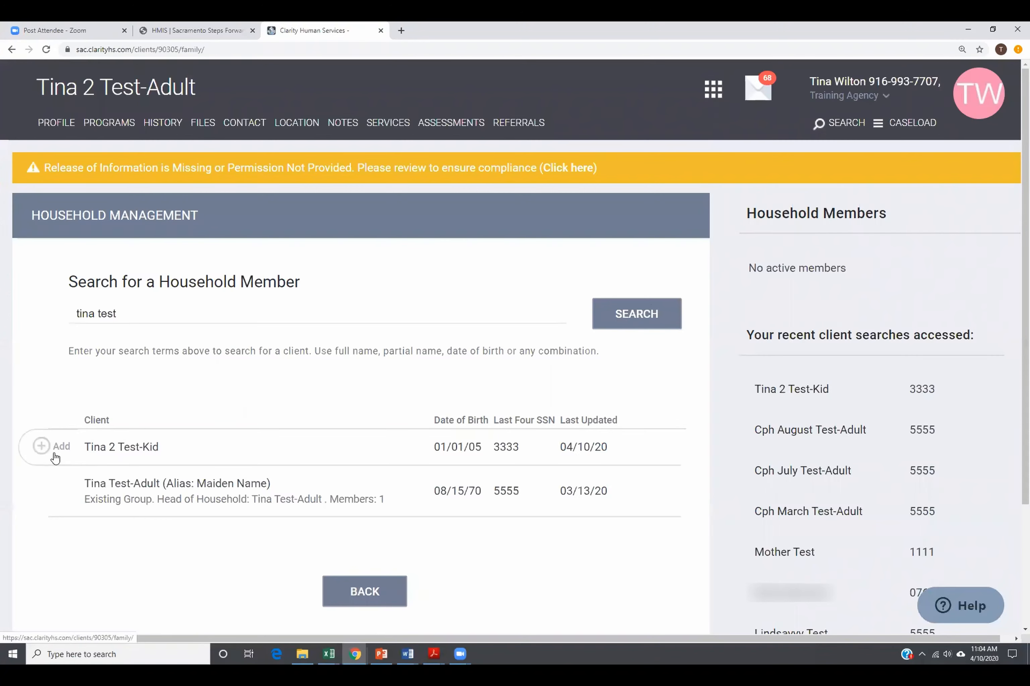
pyautogui.moveTo(58, 492)
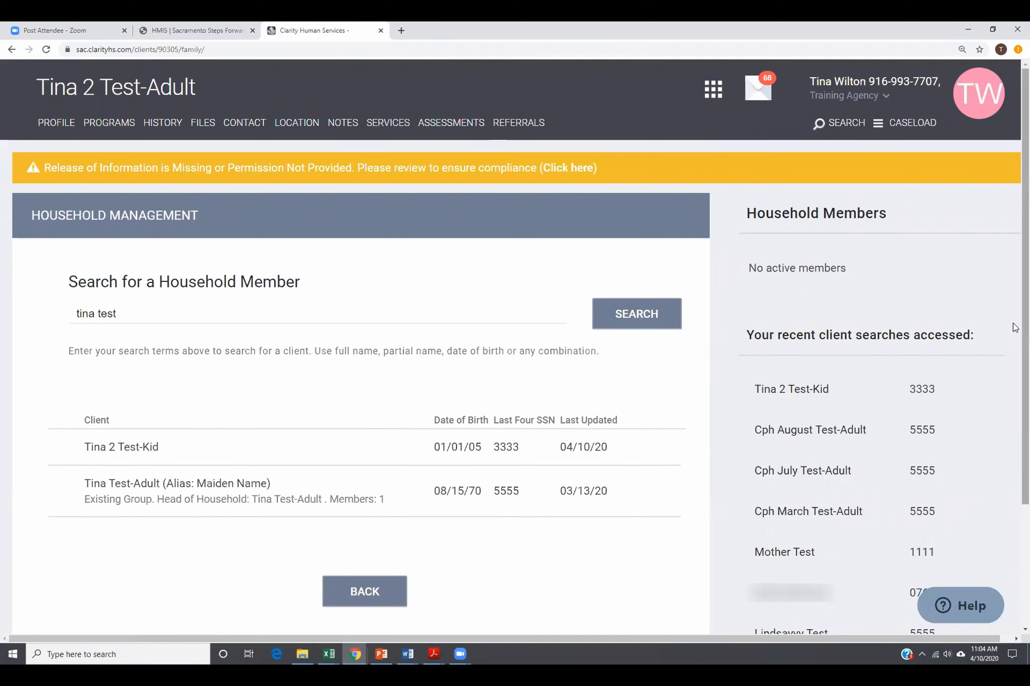
pyautogui.moveTo(944, 412)
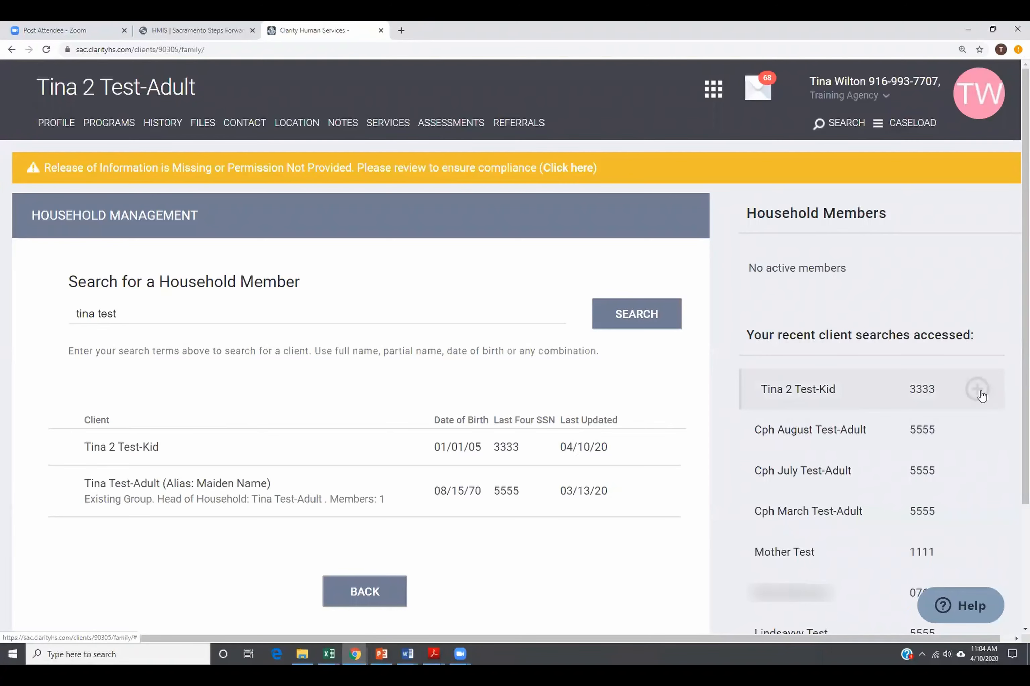
pyautogui.moveTo(977, 427)
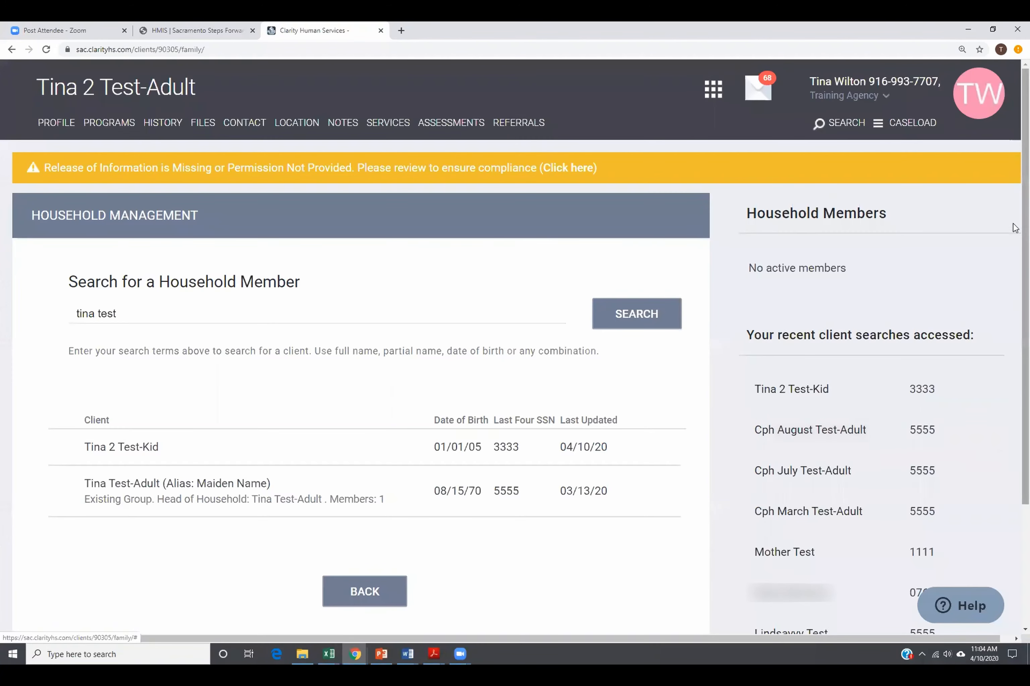
pyautogui.click(978, 390)
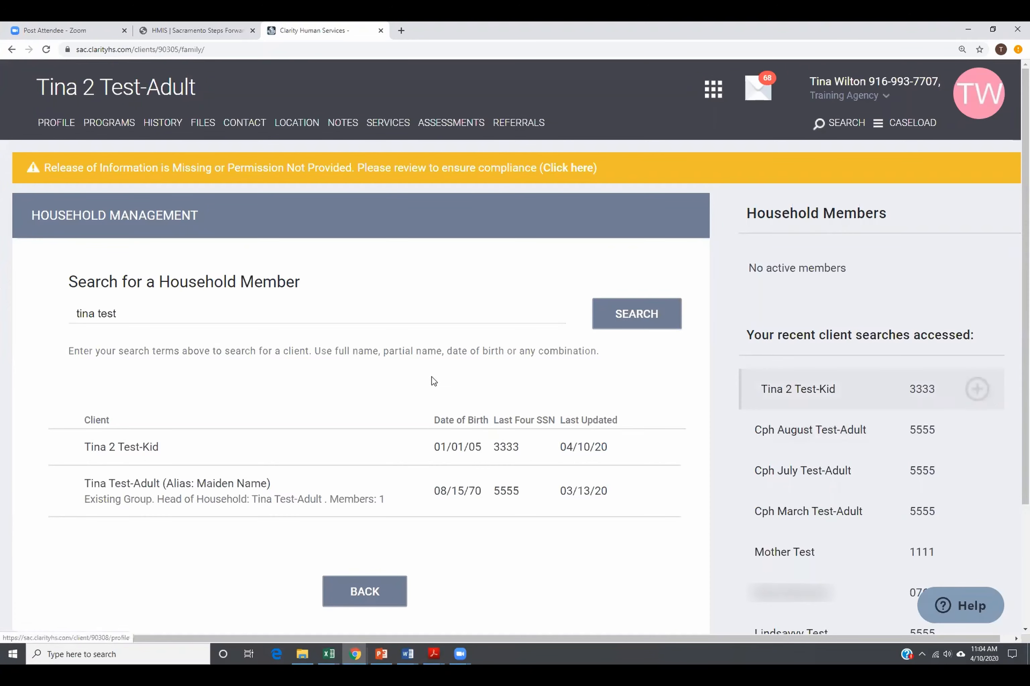
# Add the kid client to the household as Child, start date 04/10/2020.
pyautogui.moveTo(91, 451)
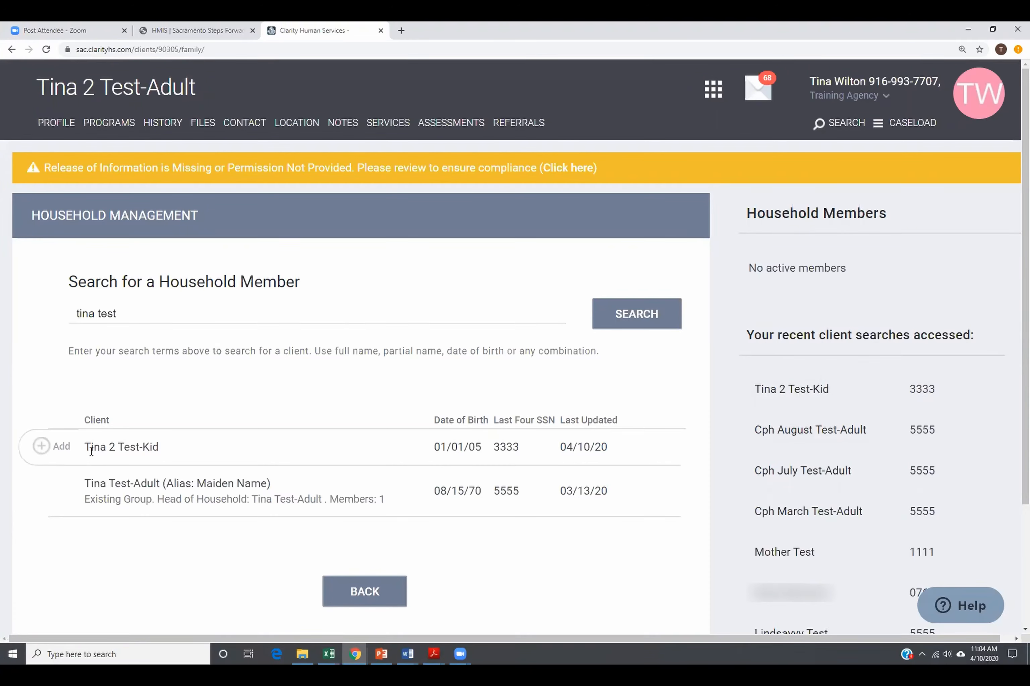
pyautogui.click(42, 448)
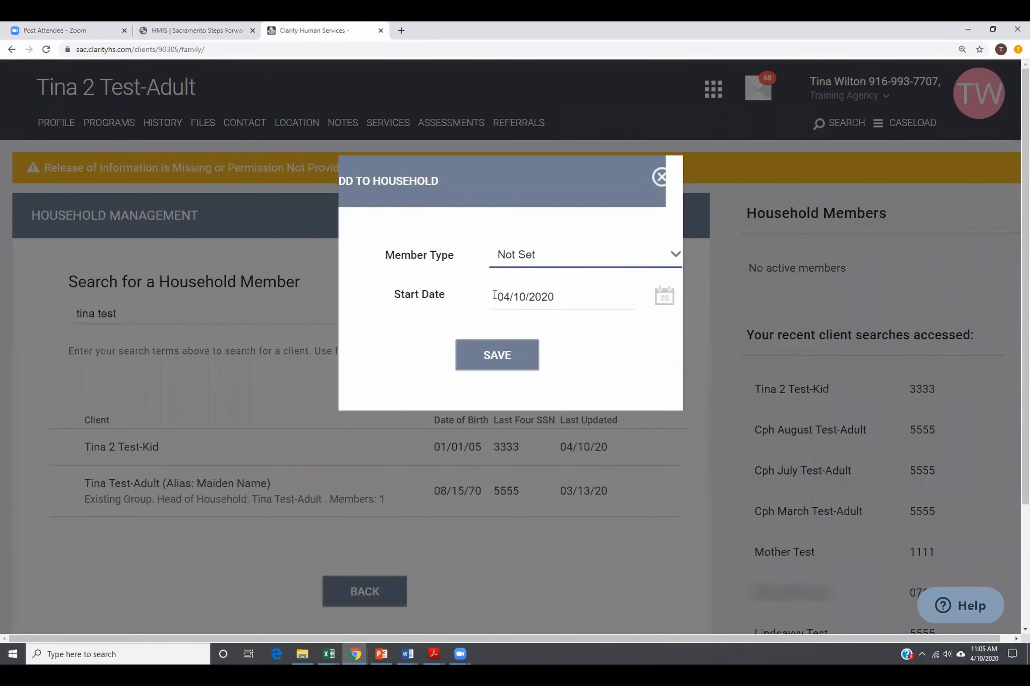
pyautogui.click(572, 264)
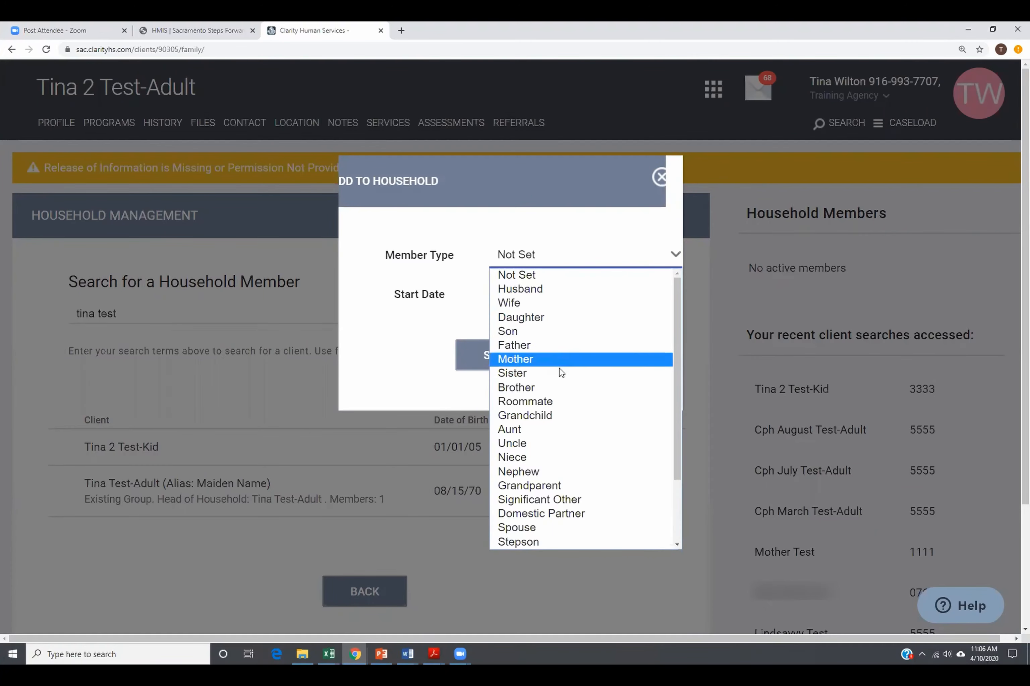
pyautogui.scroll(-2, 567, 337)
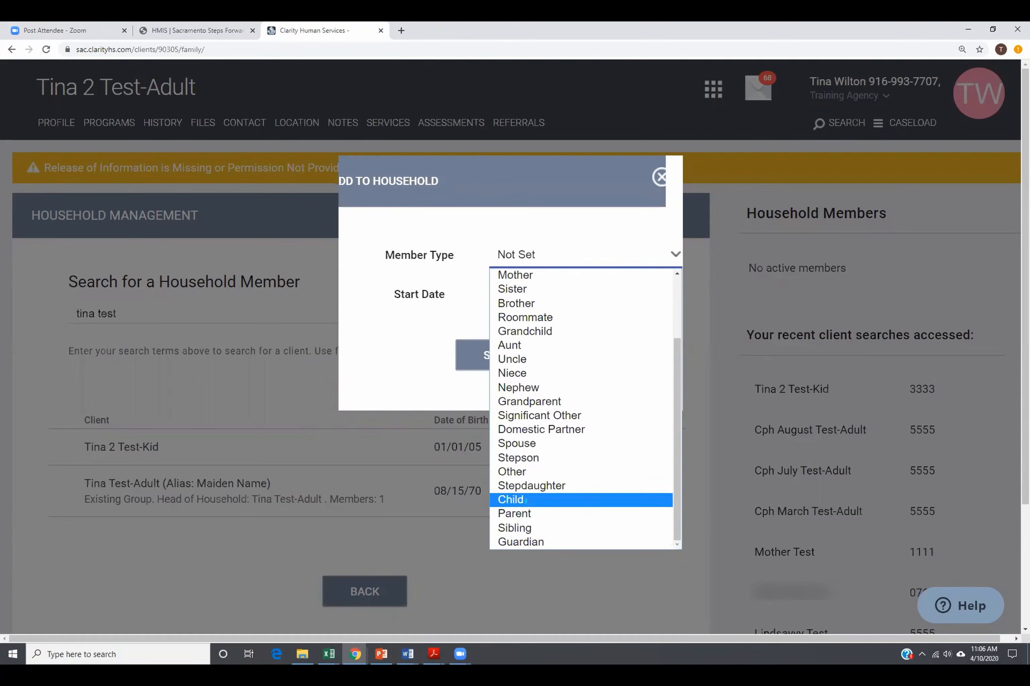
pyautogui.click(531, 504)
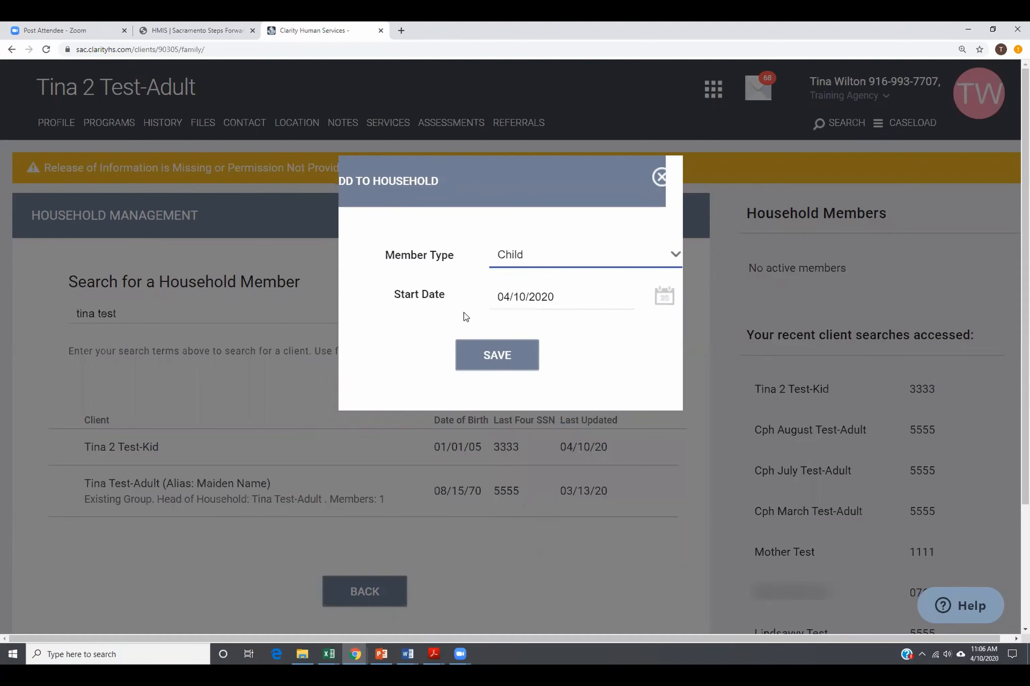
pyautogui.click(495, 365)
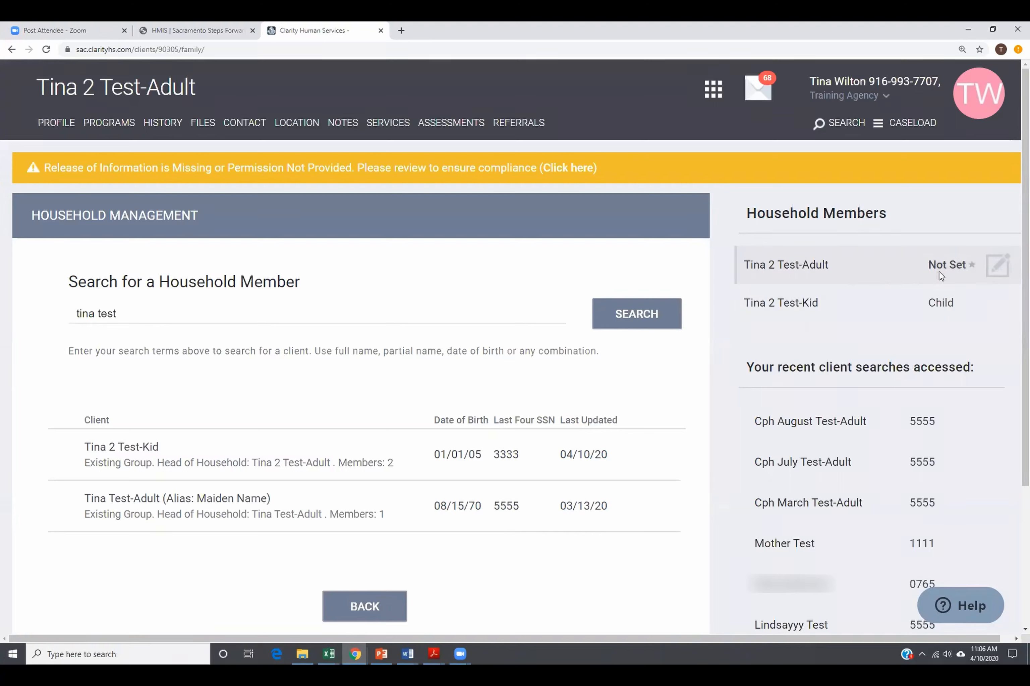
# Change the adult client's household member type from Not Set to Parent.
pyautogui.click(998, 271)
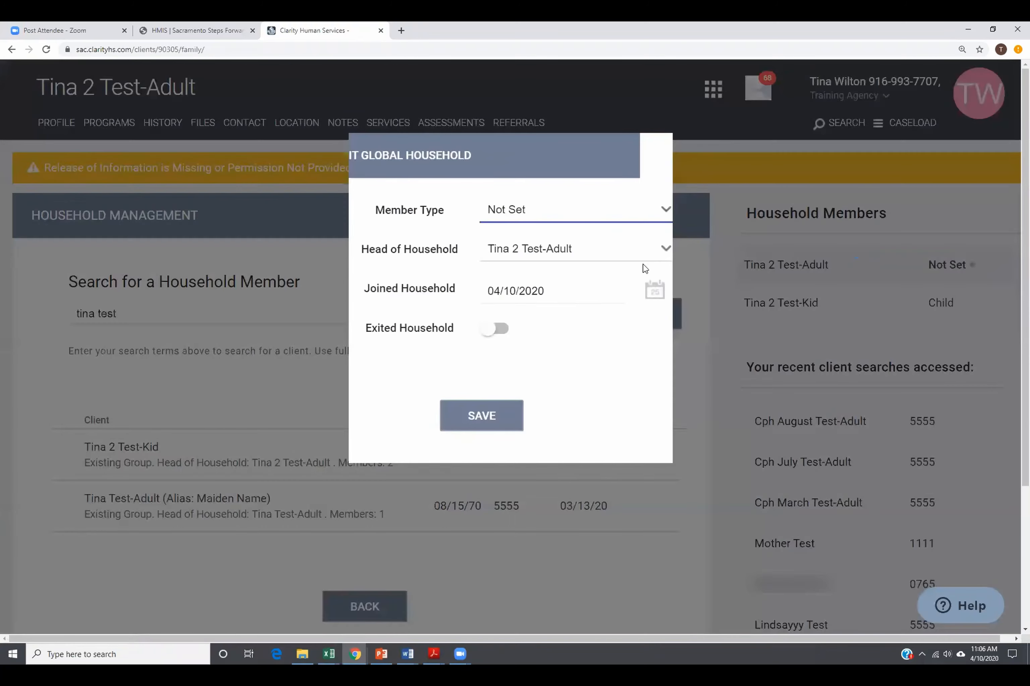
pyautogui.click(537, 214)
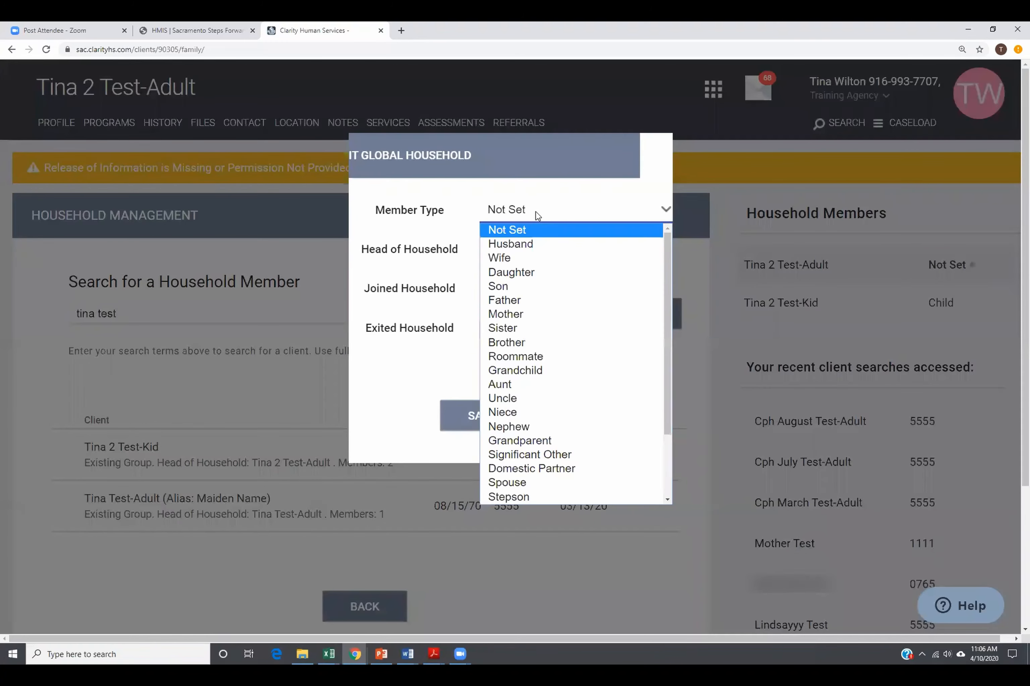
pyautogui.scroll(-2, 561, 358)
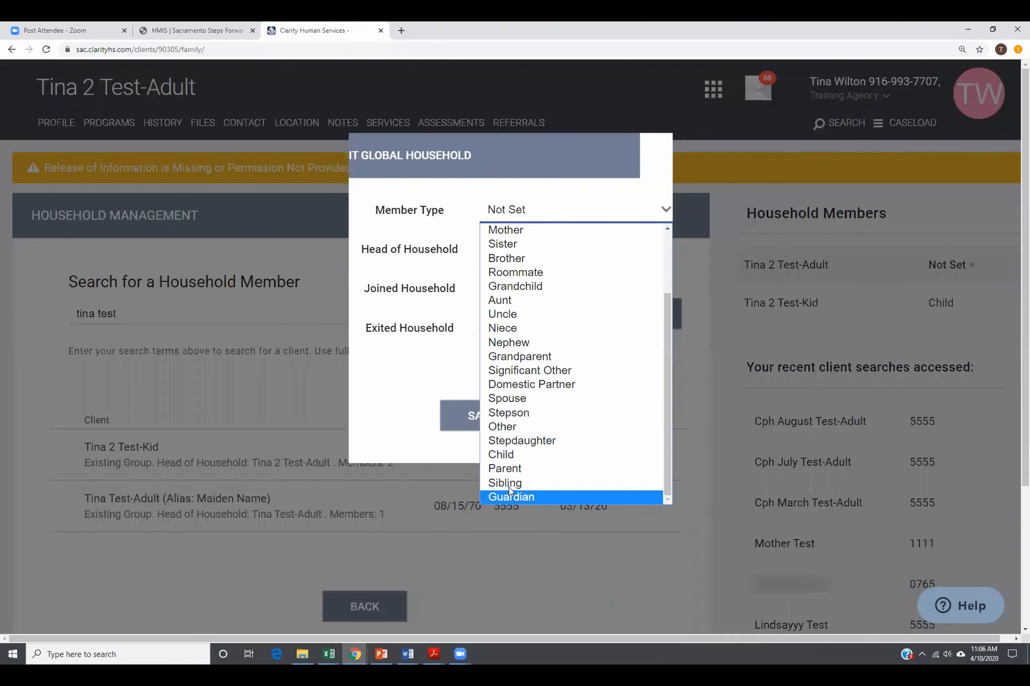
pyautogui.click(509, 468)
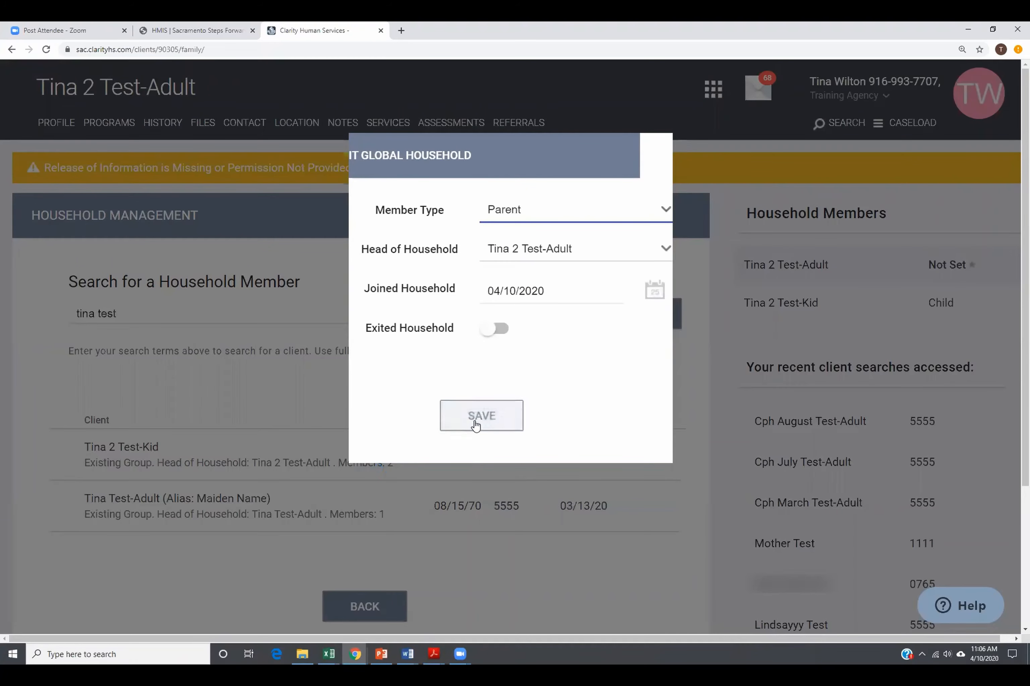
pyautogui.click(500, 426)
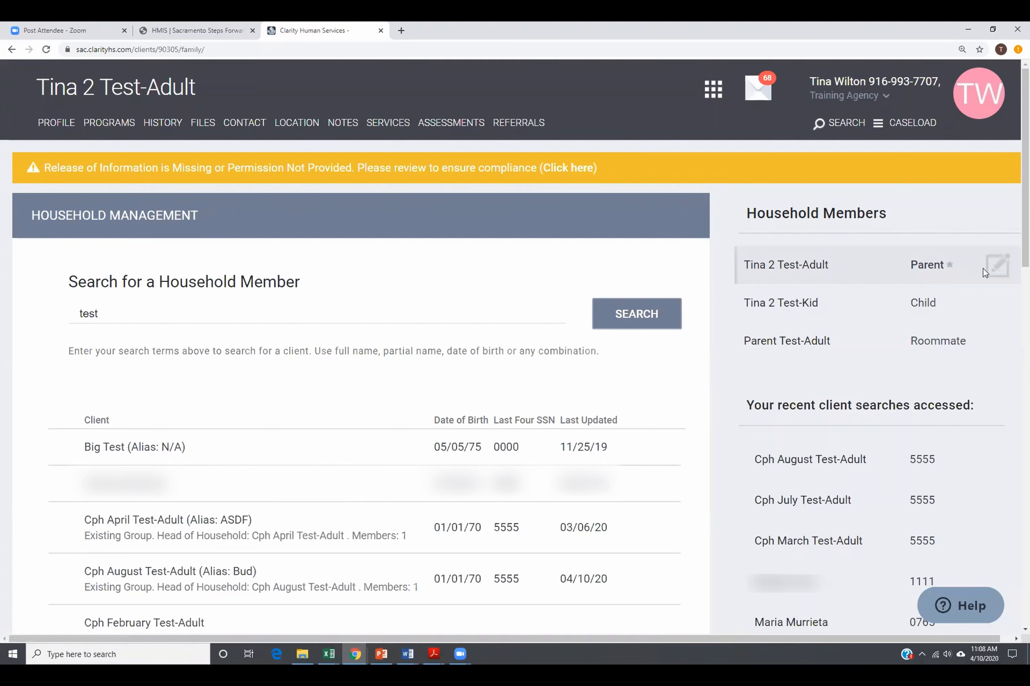
# Set the Roommate adult as head of household in the adult client's membership.
pyautogui.click(996, 270)
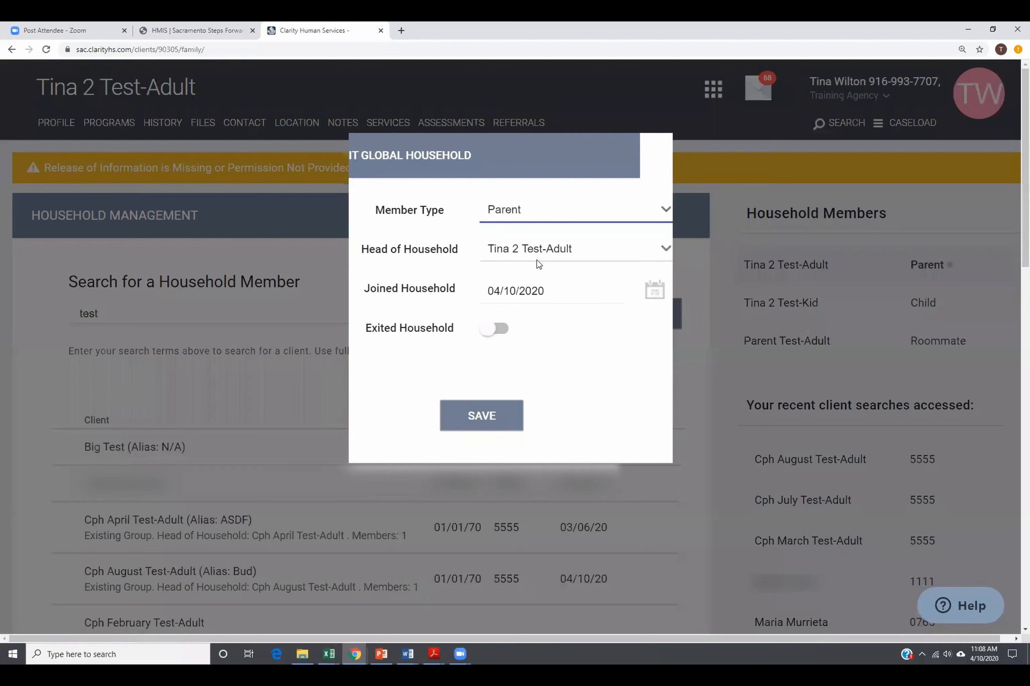
pyautogui.click(604, 245)
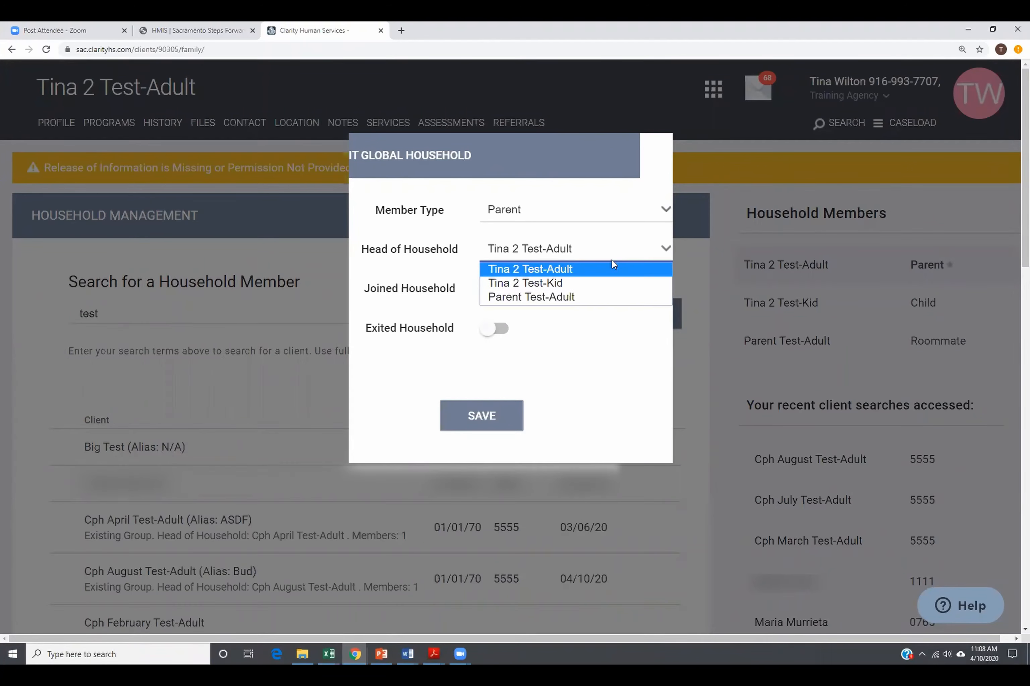
pyautogui.click(590, 298)
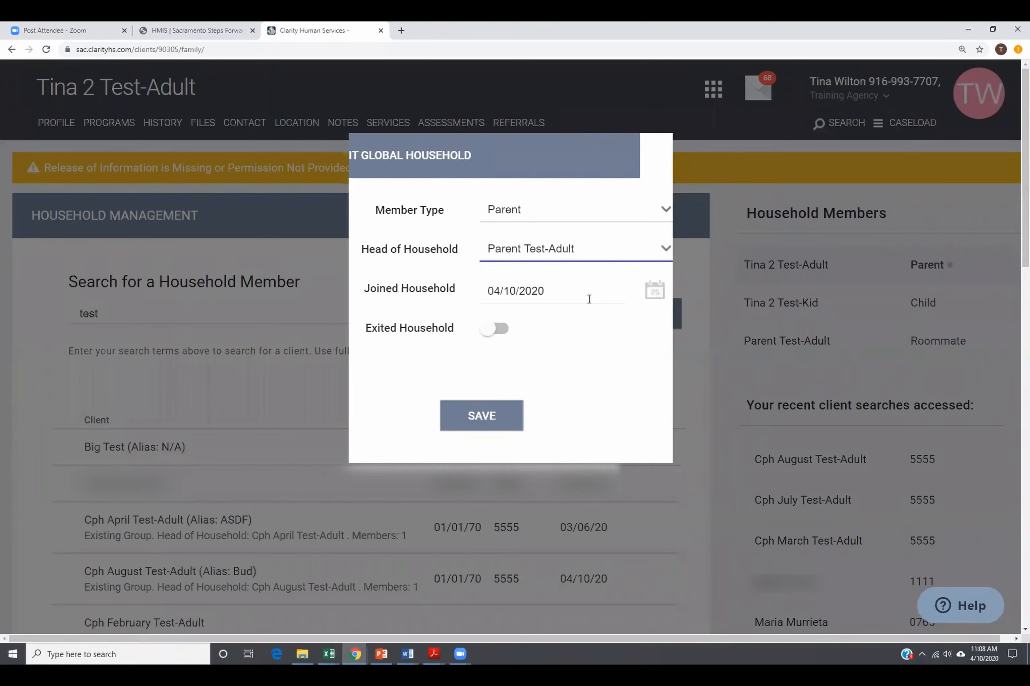
pyautogui.click(493, 430)
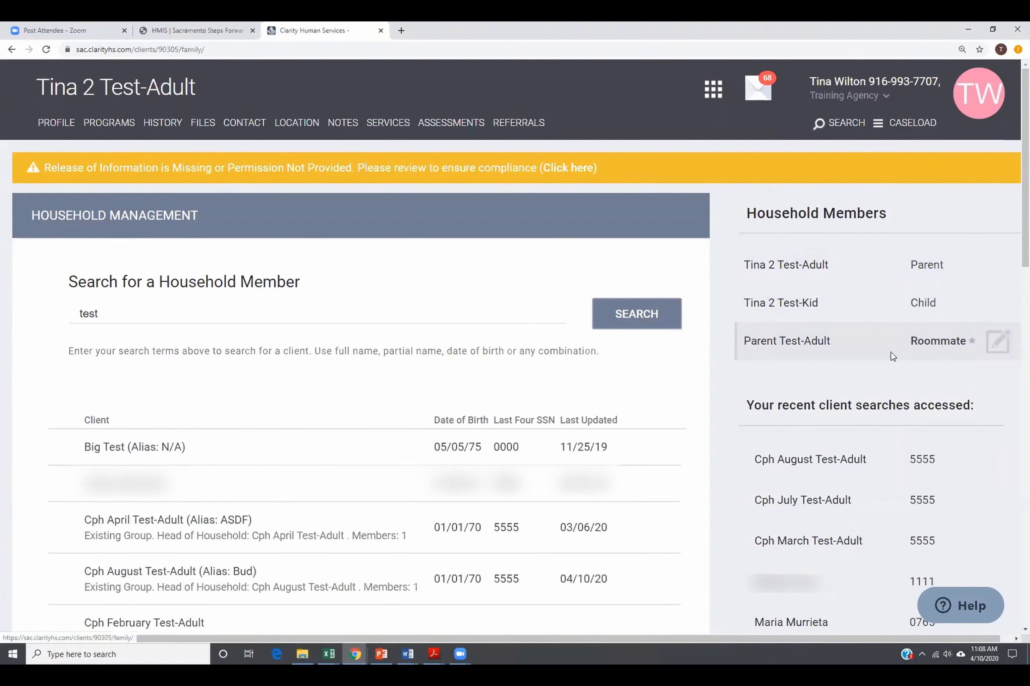
# Restore the adult client as head of household in the Roommate's membership.
pyautogui.click(996, 342)
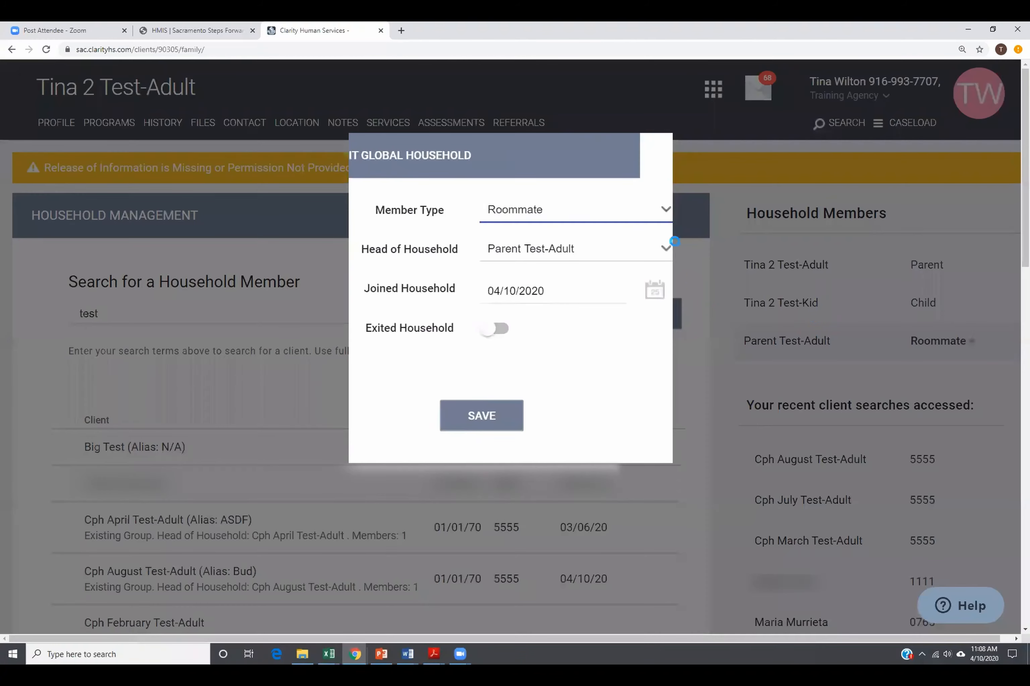
pyautogui.click(578, 259)
pyautogui.click(571, 270)
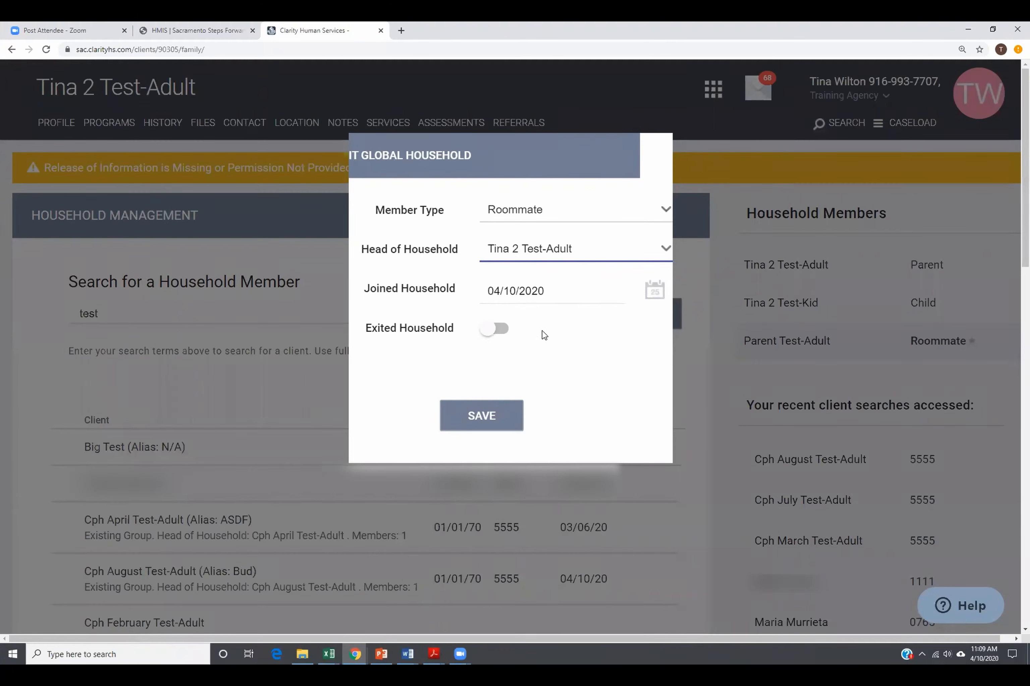
# Mark the Roommate as exited from the household on 04/11/2020 and save.
pyautogui.click(495, 330)
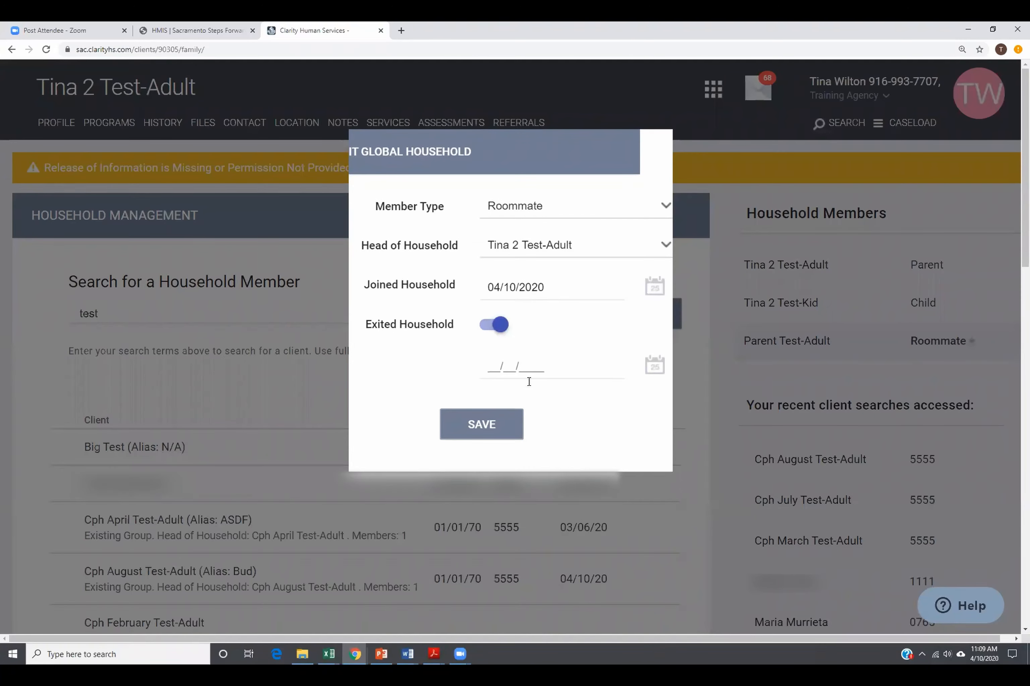
pyautogui.click(518, 362)
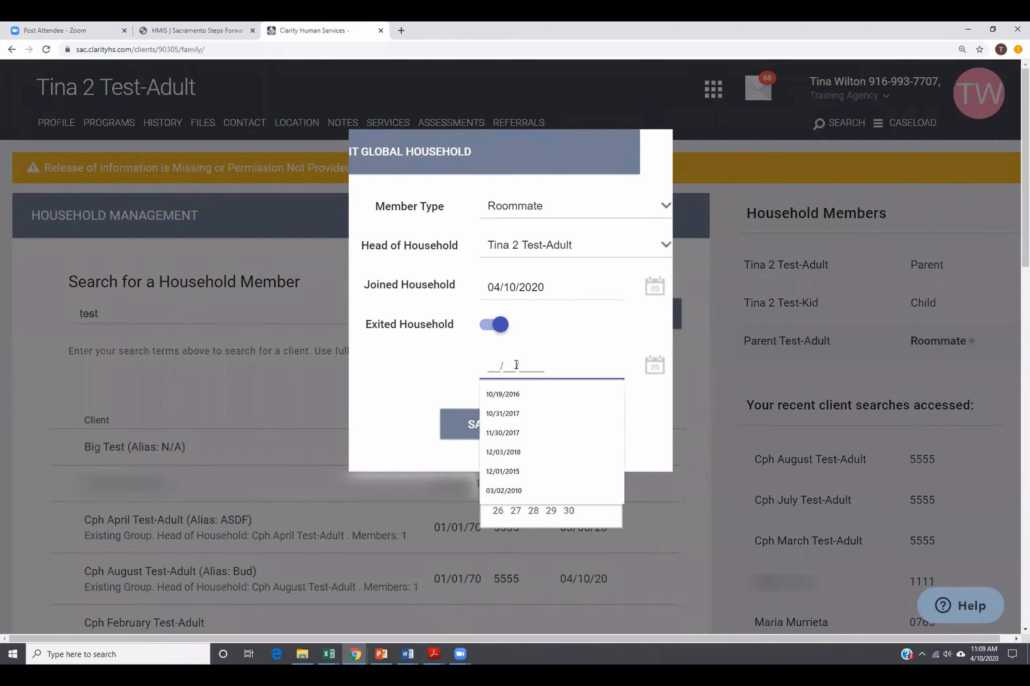
pyautogui.write('04/1')
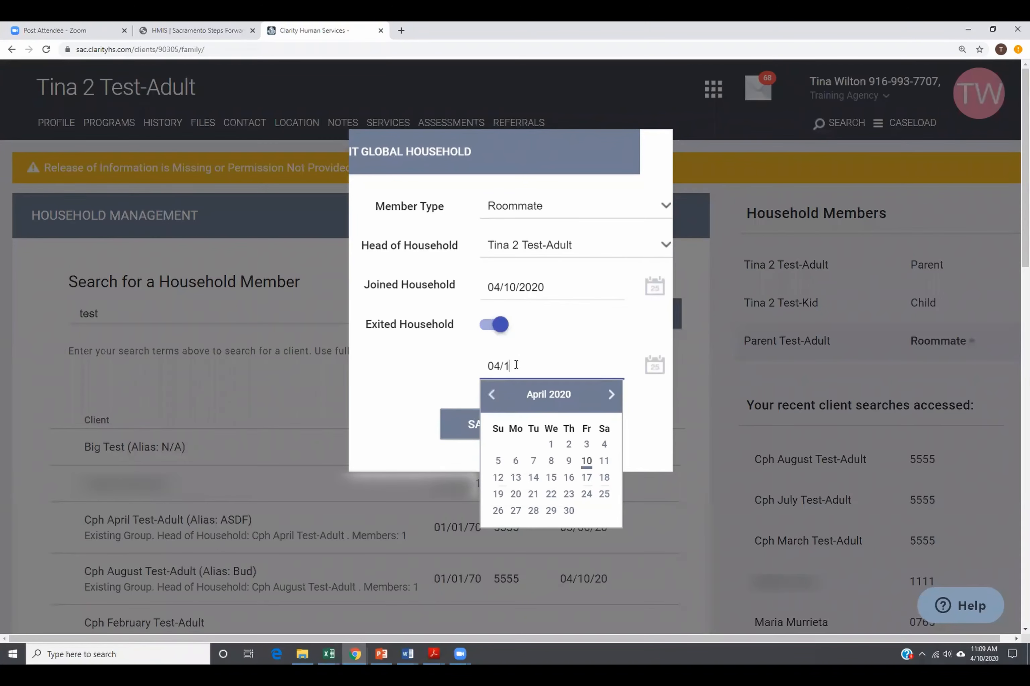
pyautogui.write('1/2020')
pyautogui.click(603, 461)
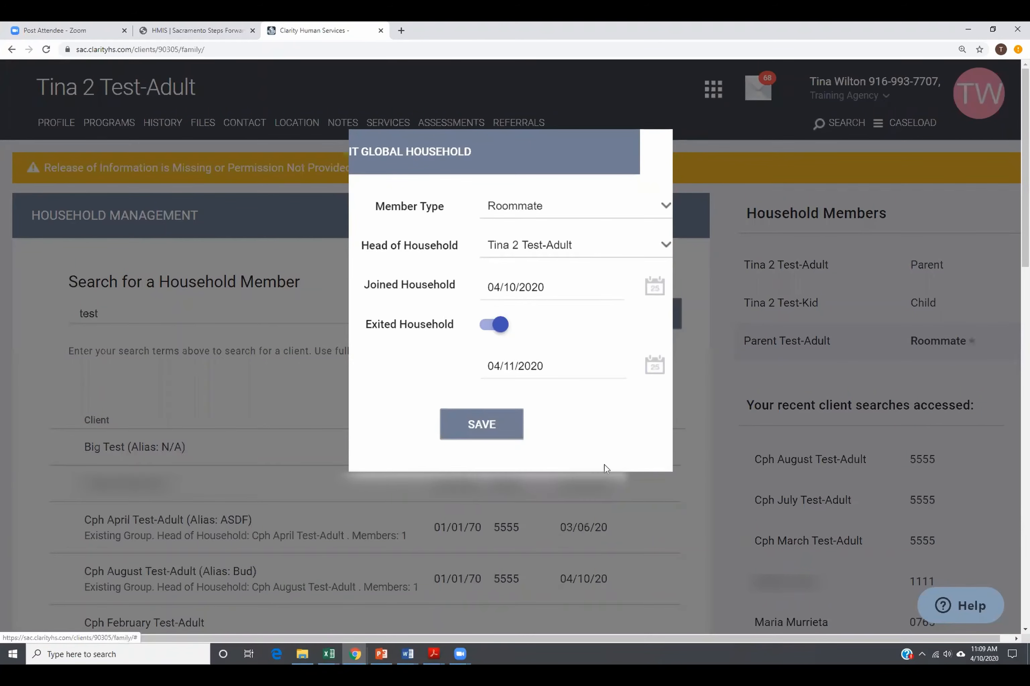
pyautogui.click(493, 436)
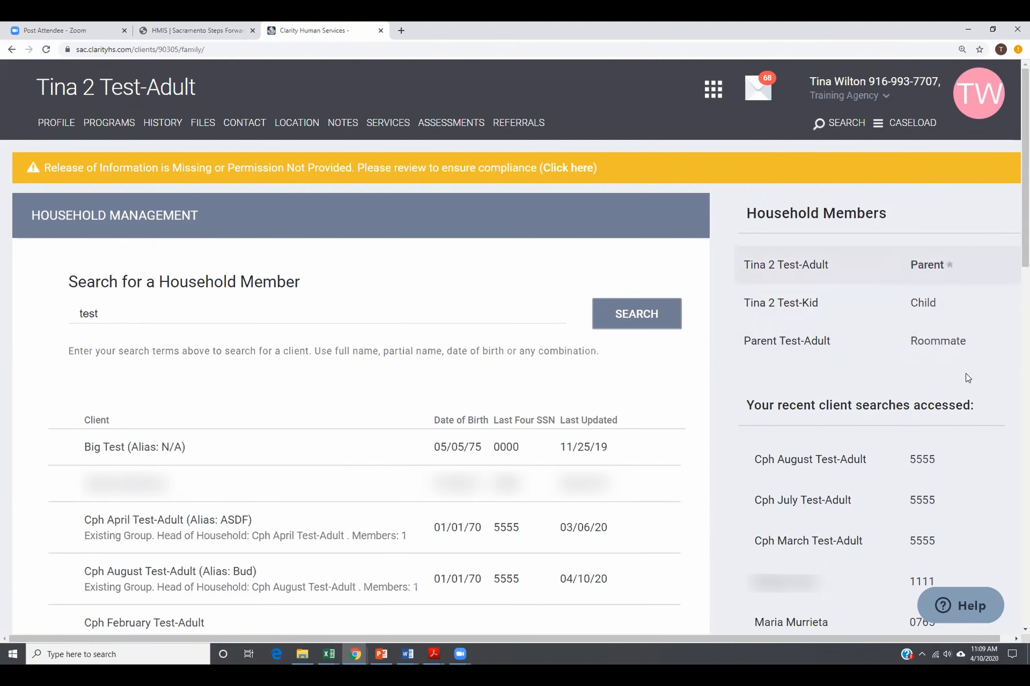
# Set the Roommate's joined date to 04/08/2020 and exit date to 04/09/2020, then save.
pyautogui.click(997, 341)
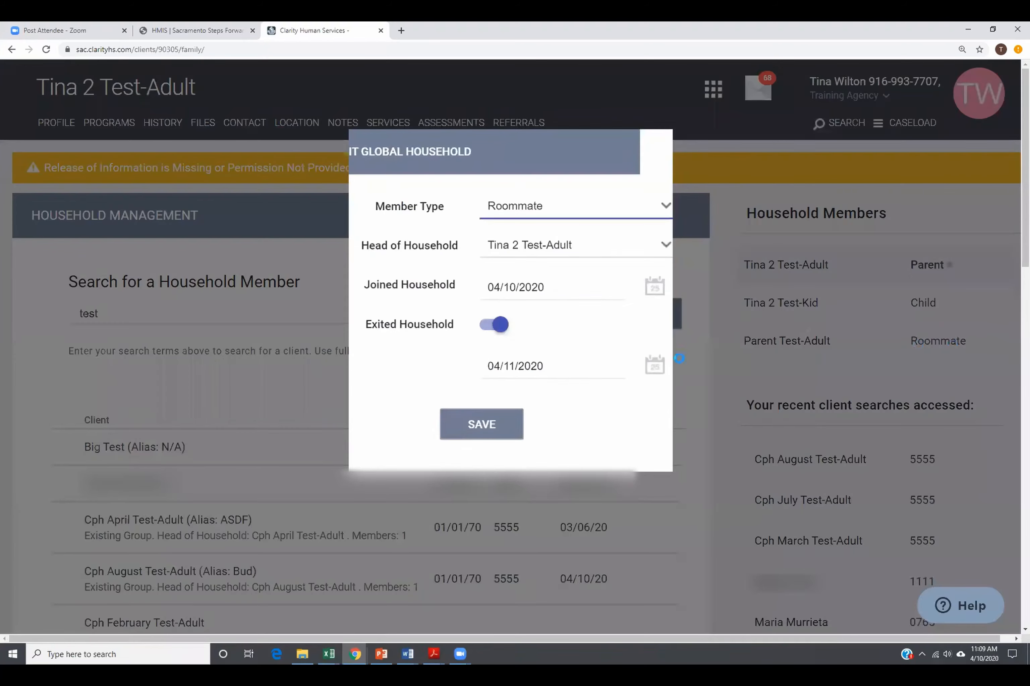
pyautogui.click(560, 287)
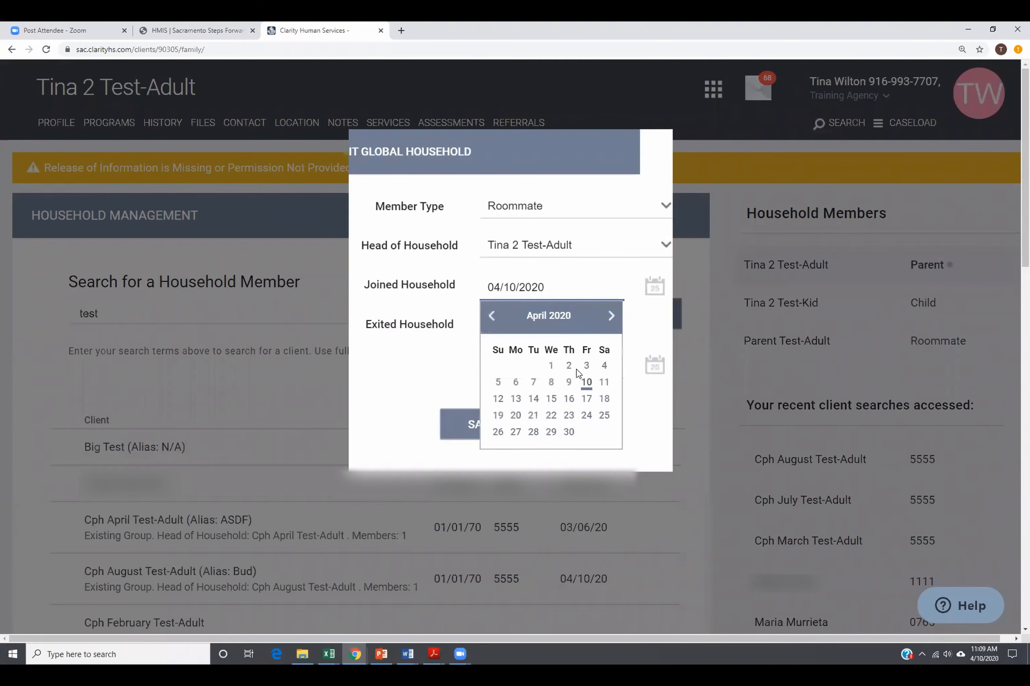
pyautogui.click(568, 382)
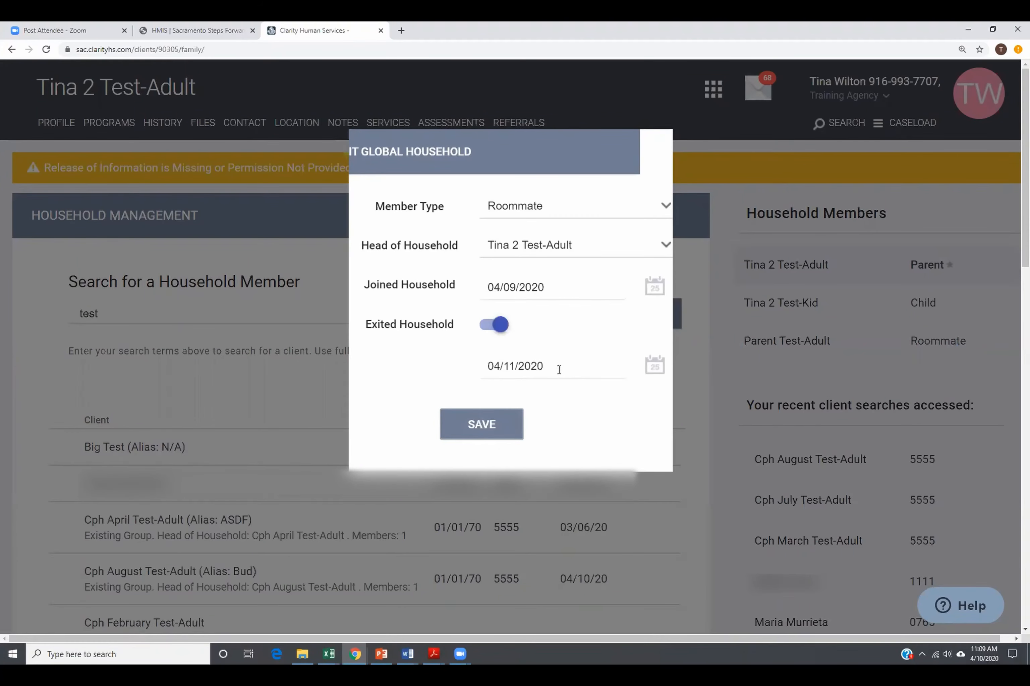
pyautogui.click(551, 282)
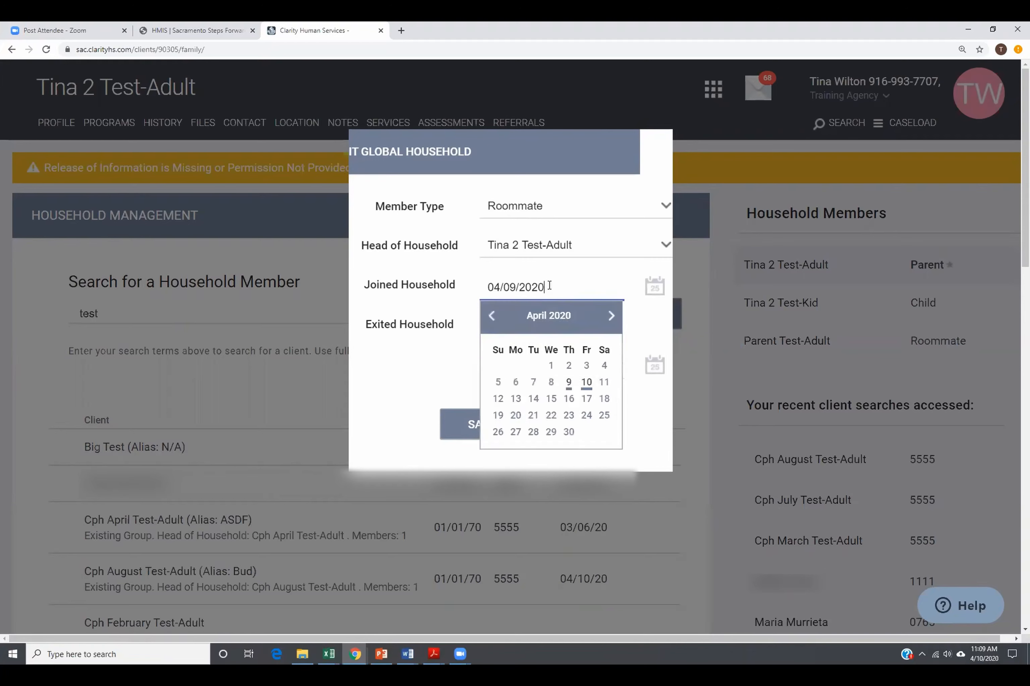
pyautogui.click(551, 382)
pyautogui.click(546, 370)
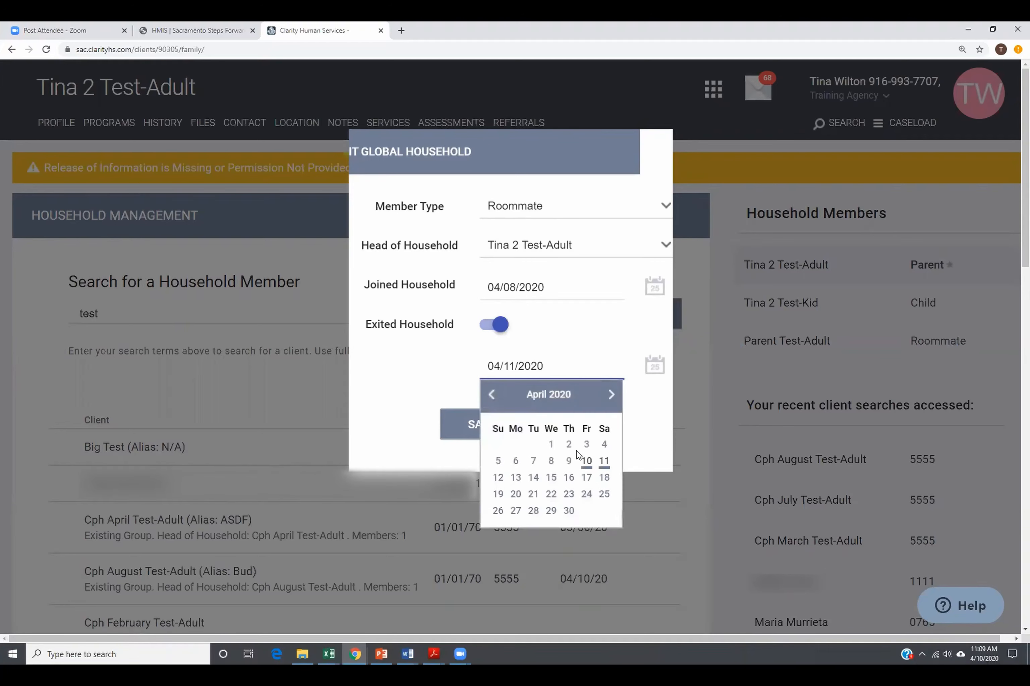
pyautogui.click(569, 461)
pyautogui.click(473, 439)
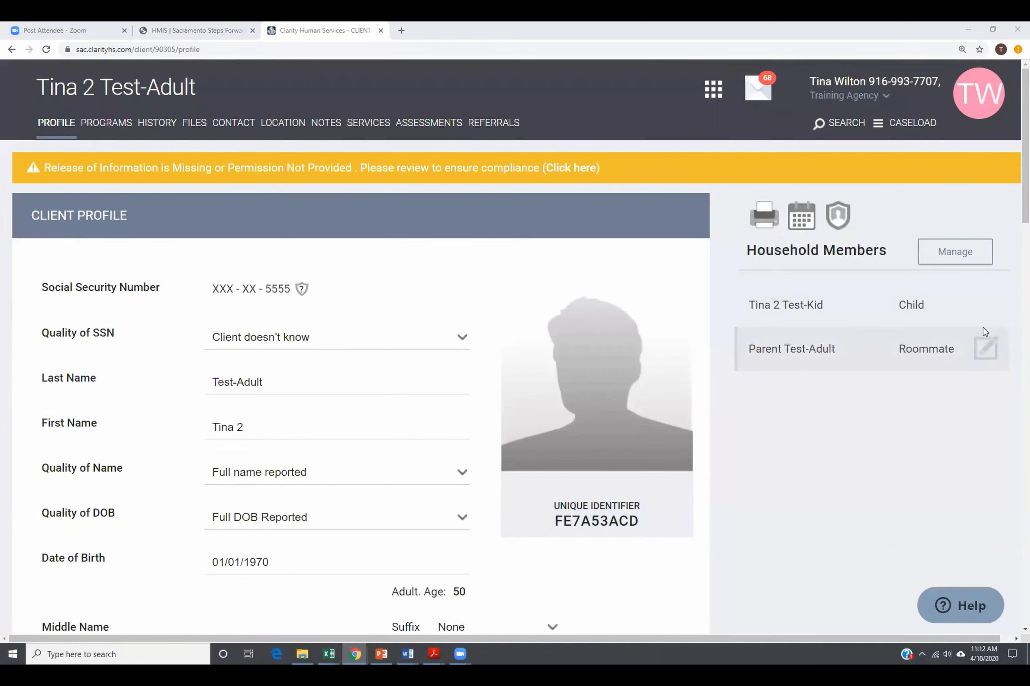
pyautogui.click(989, 310)
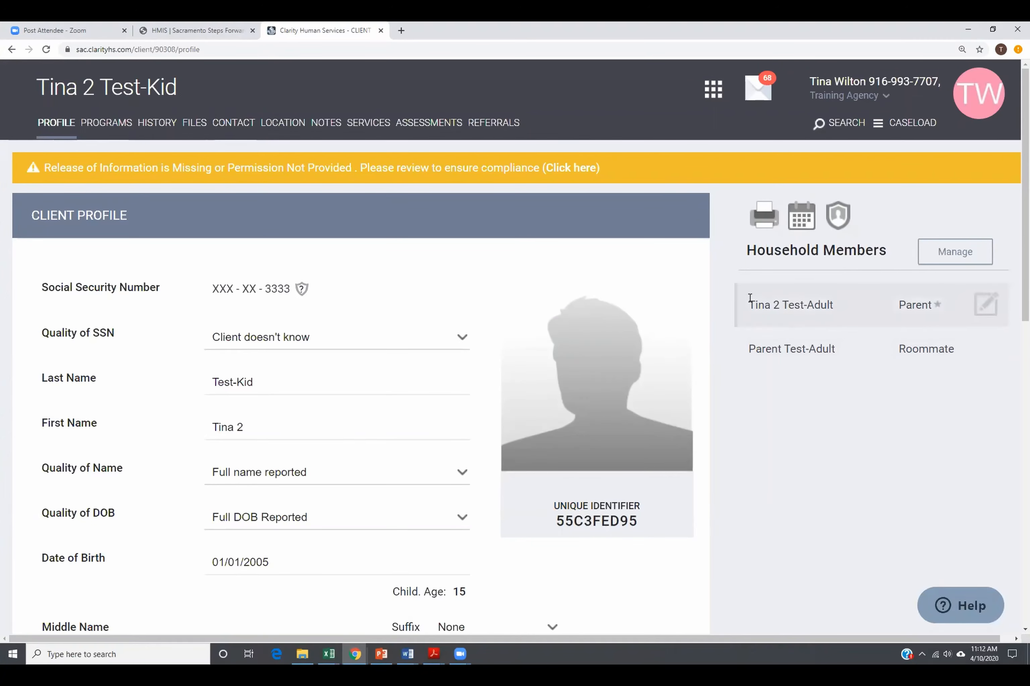
pyautogui.click(987, 355)
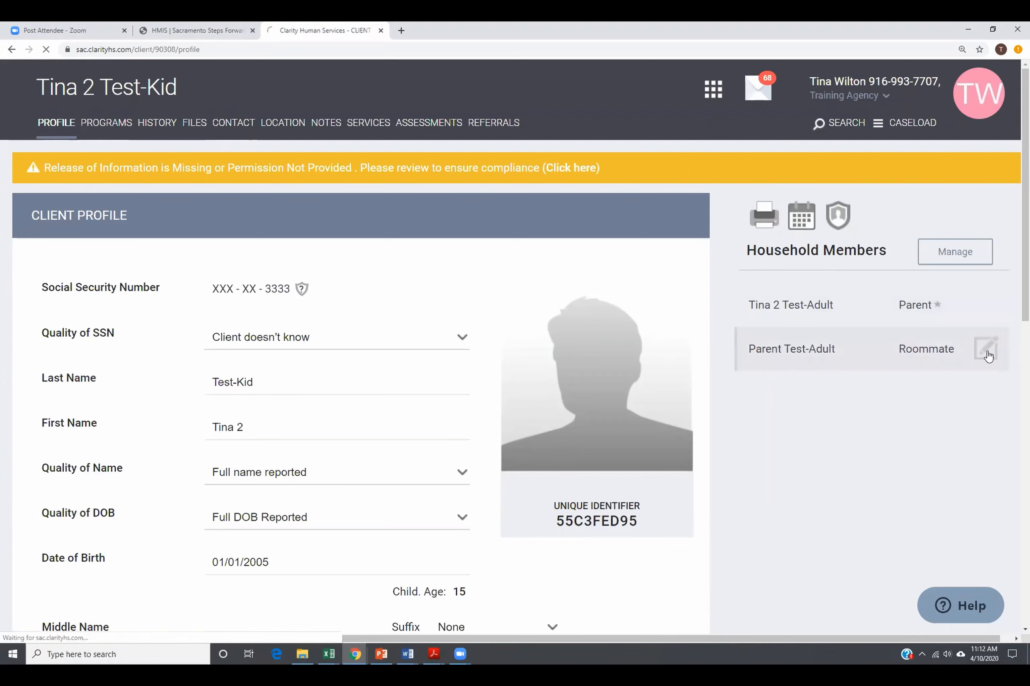